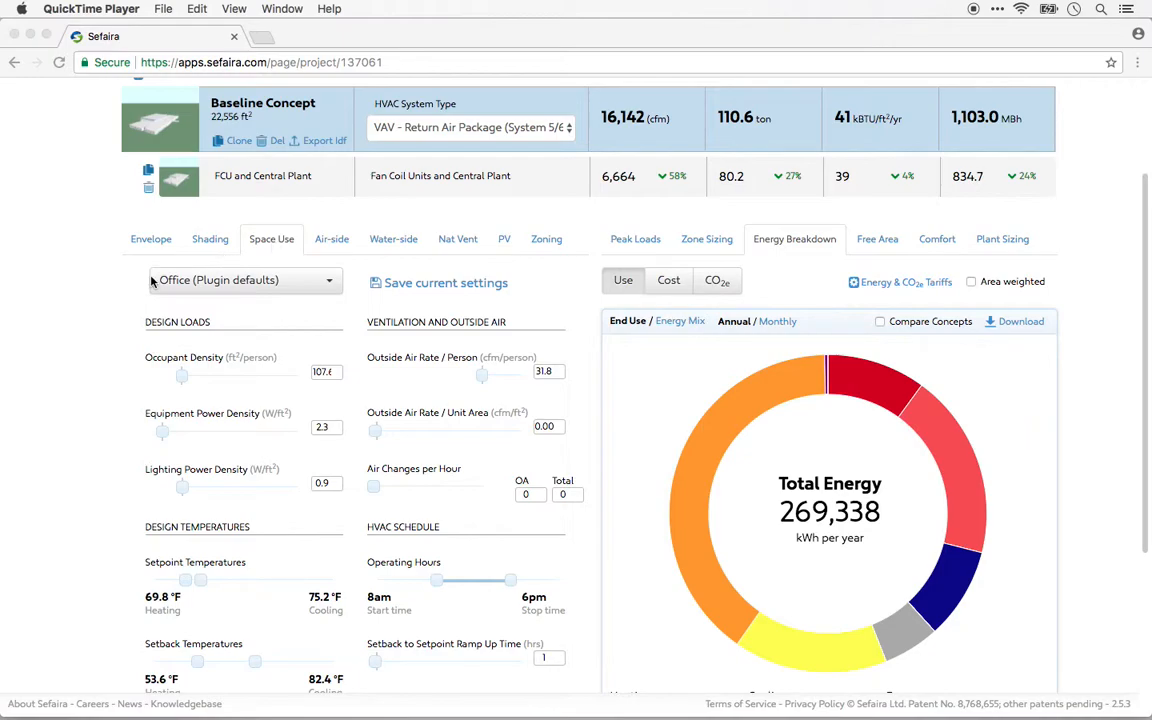
Review the Space Use design loads, ventilation, temperature and schedule settings, including the hourly Diversity Schedule details.
scroll(145, 262, "down", 2)
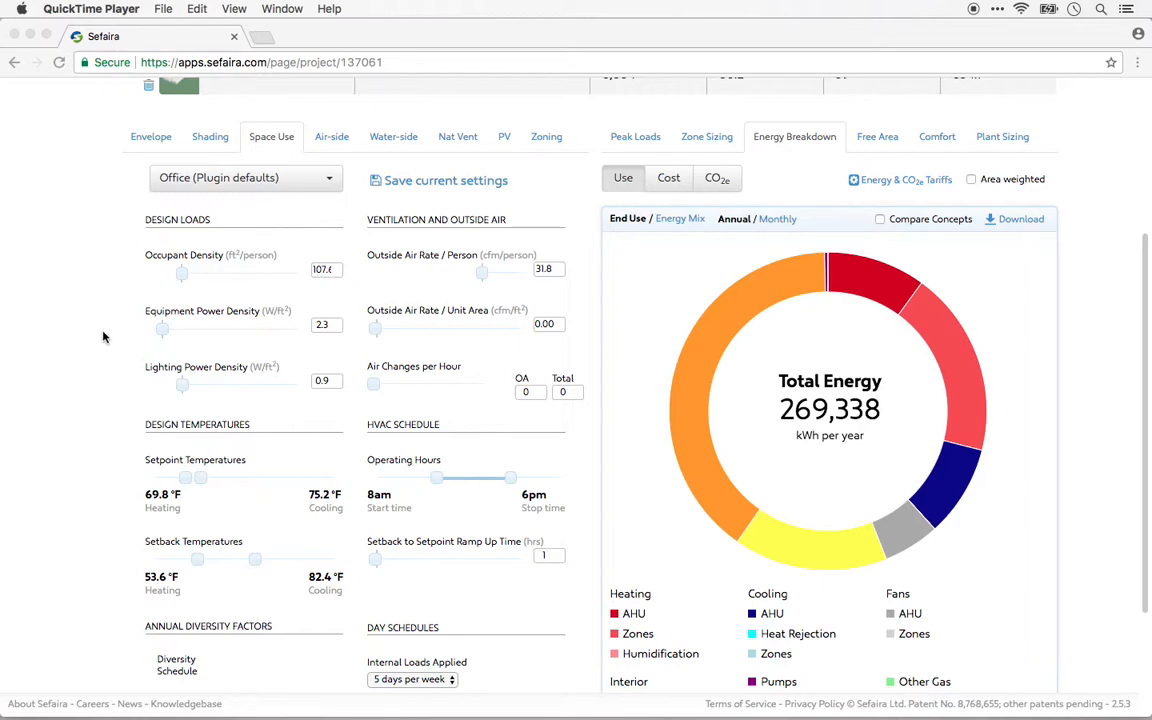
scroll(115, 333, "down", 1)
scroll(115, 333, "down", 1)
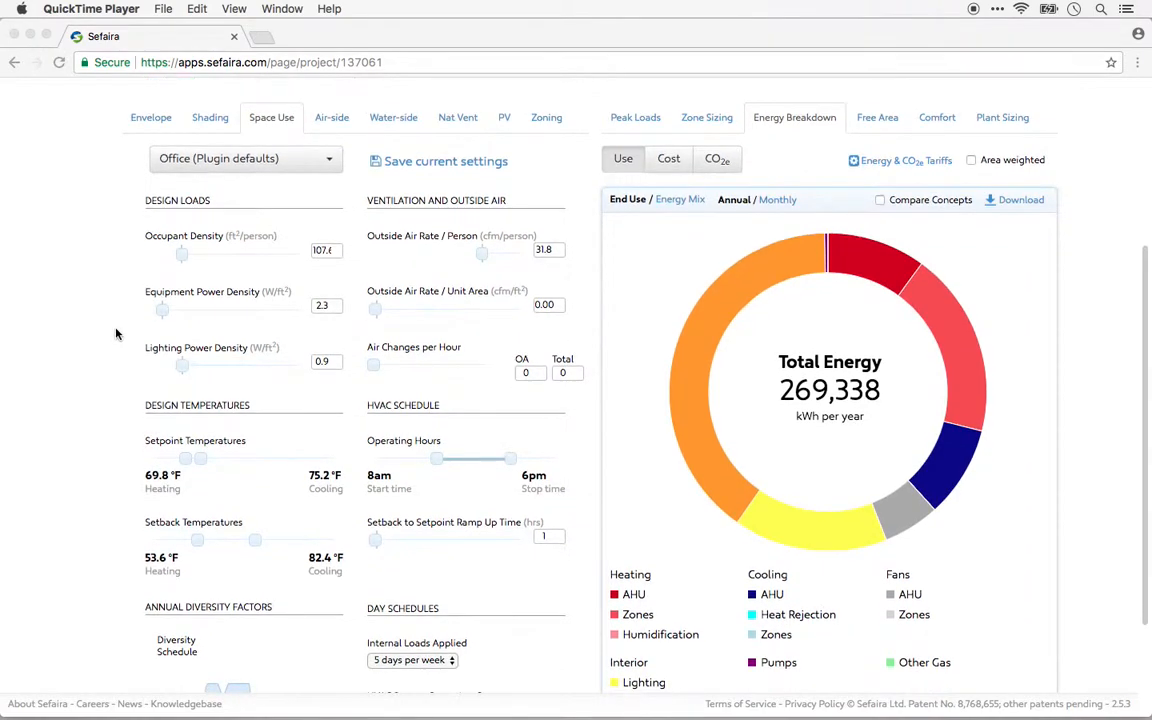
scroll(115, 333, "down", 1)
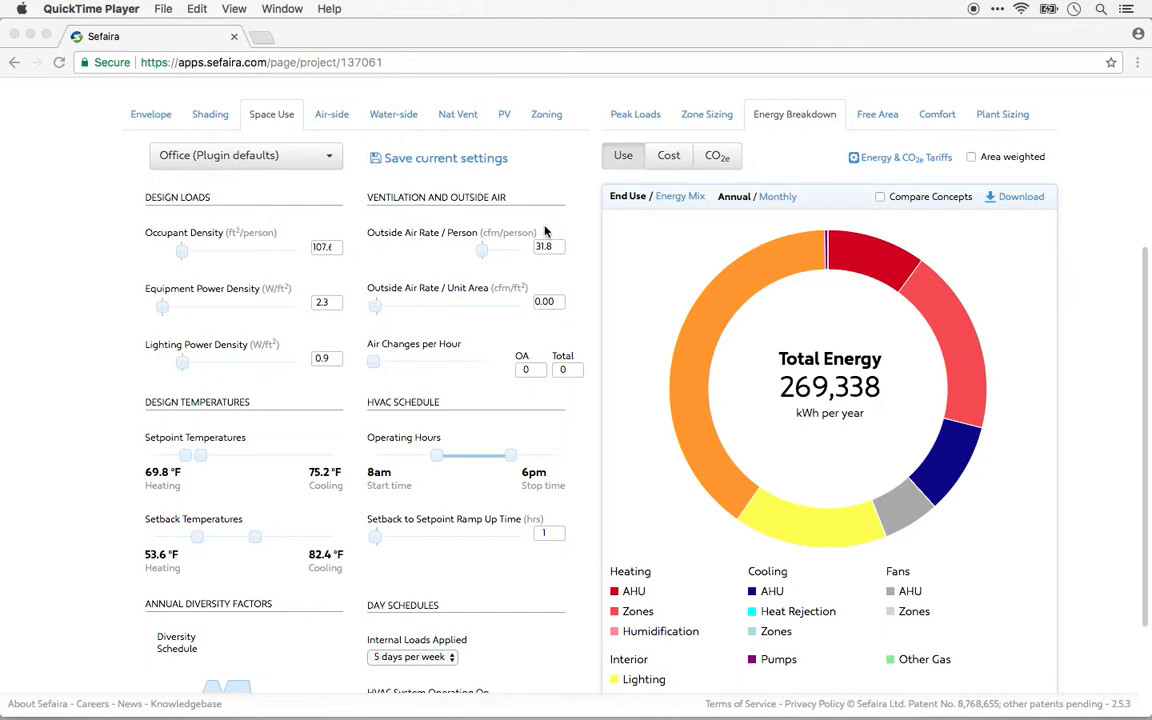
scroll(544, 231, "down", 3)
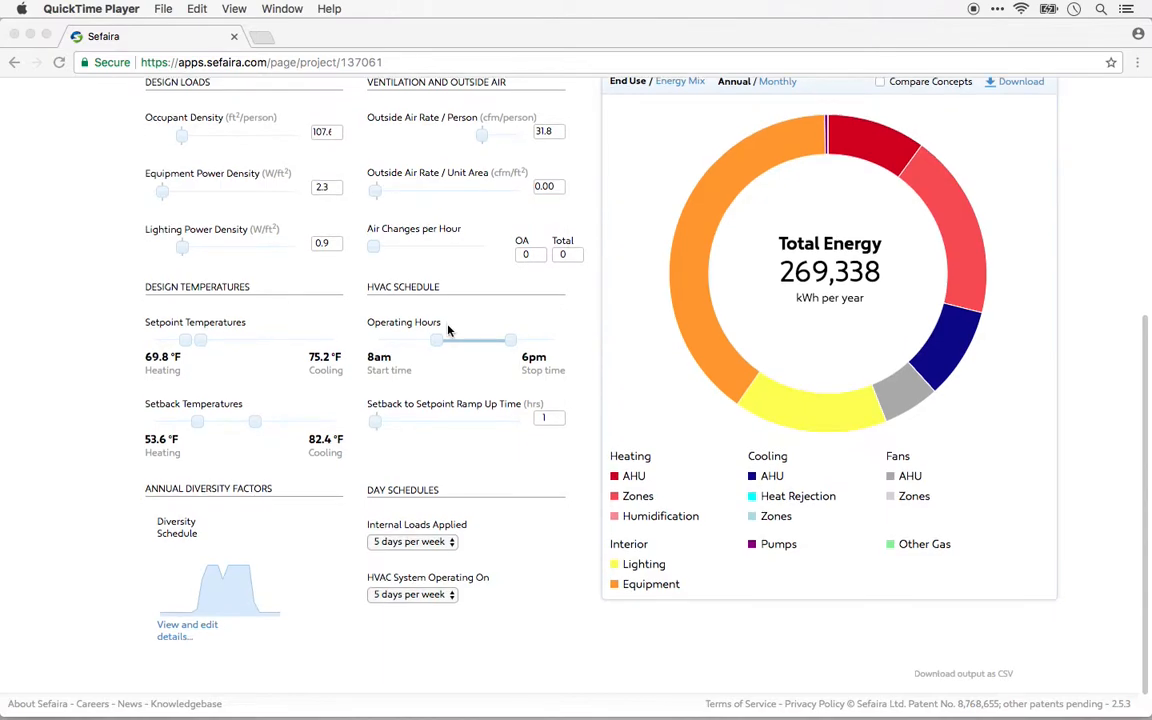
scroll(448, 330, "down", 1)
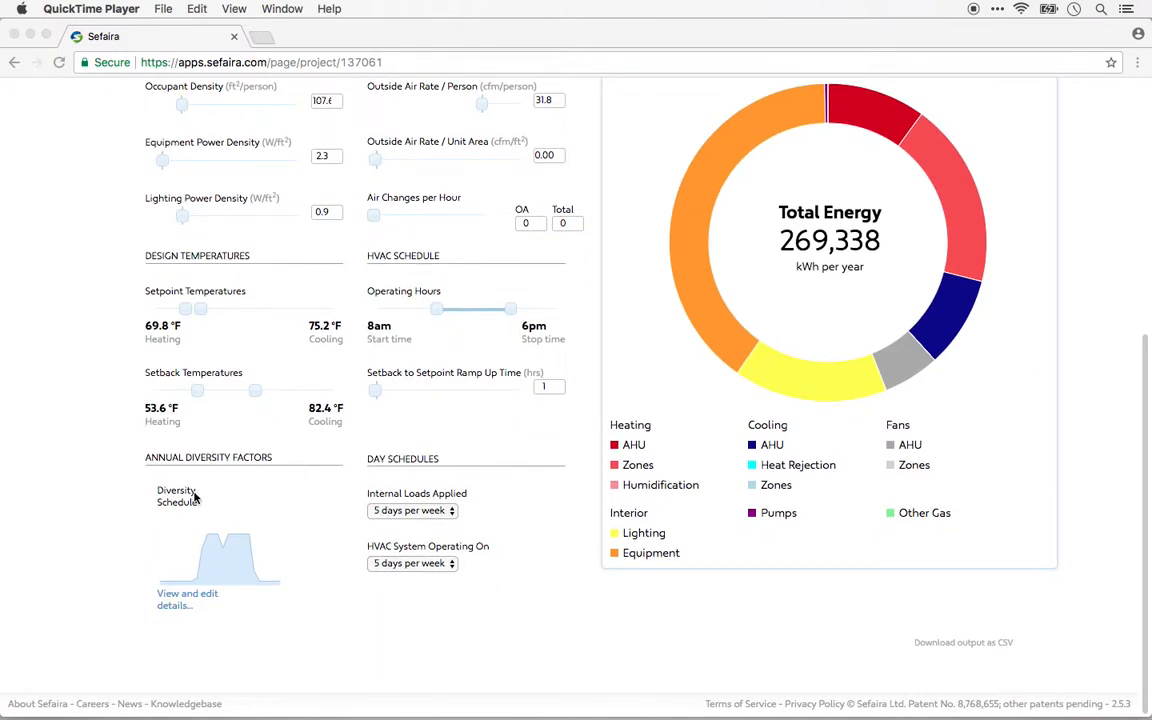
left_click(179, 604)
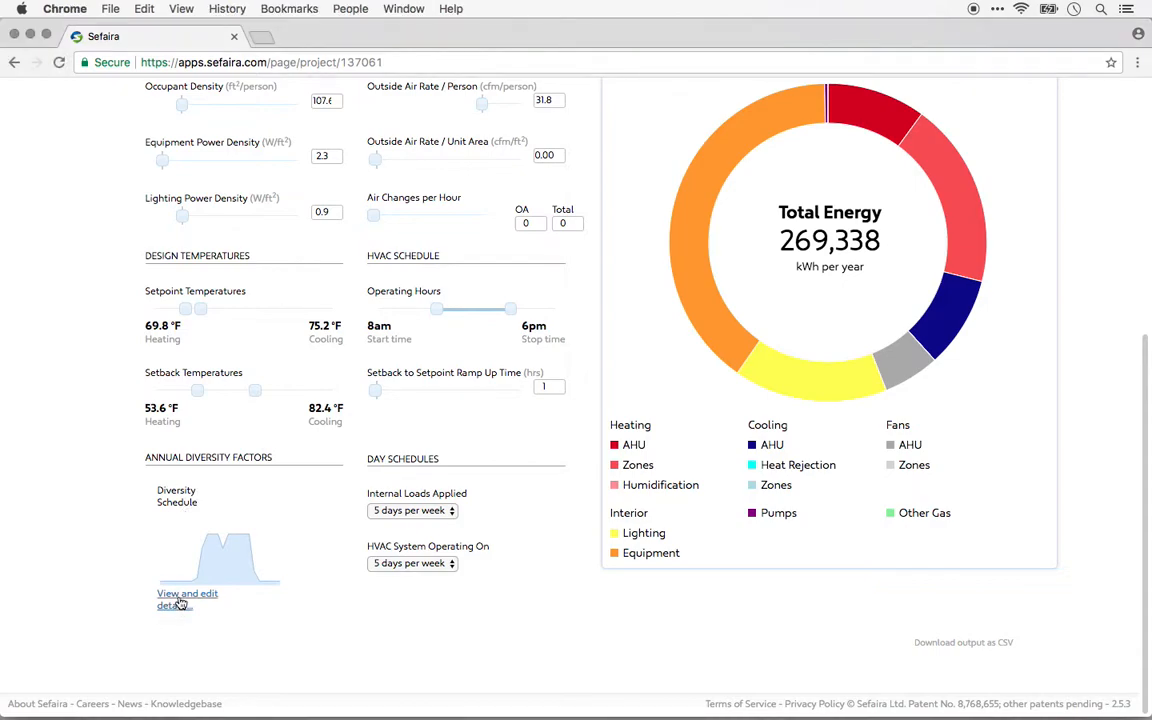
left_click(179, 604)
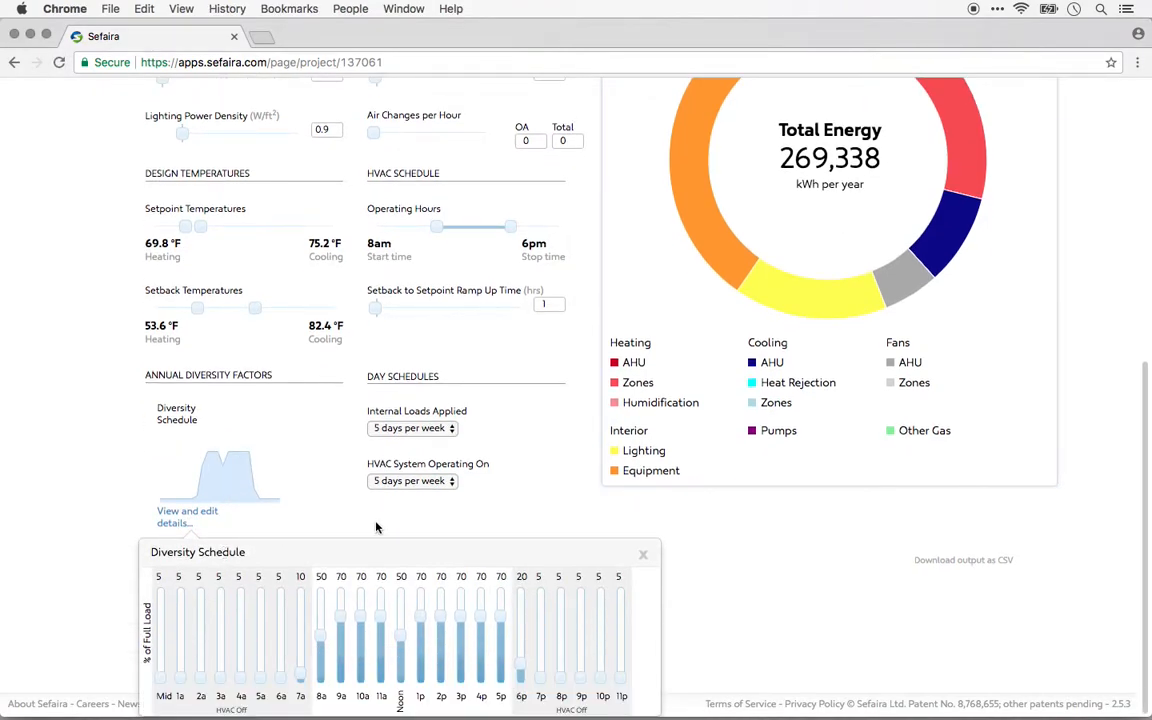
left_click(643, 554)
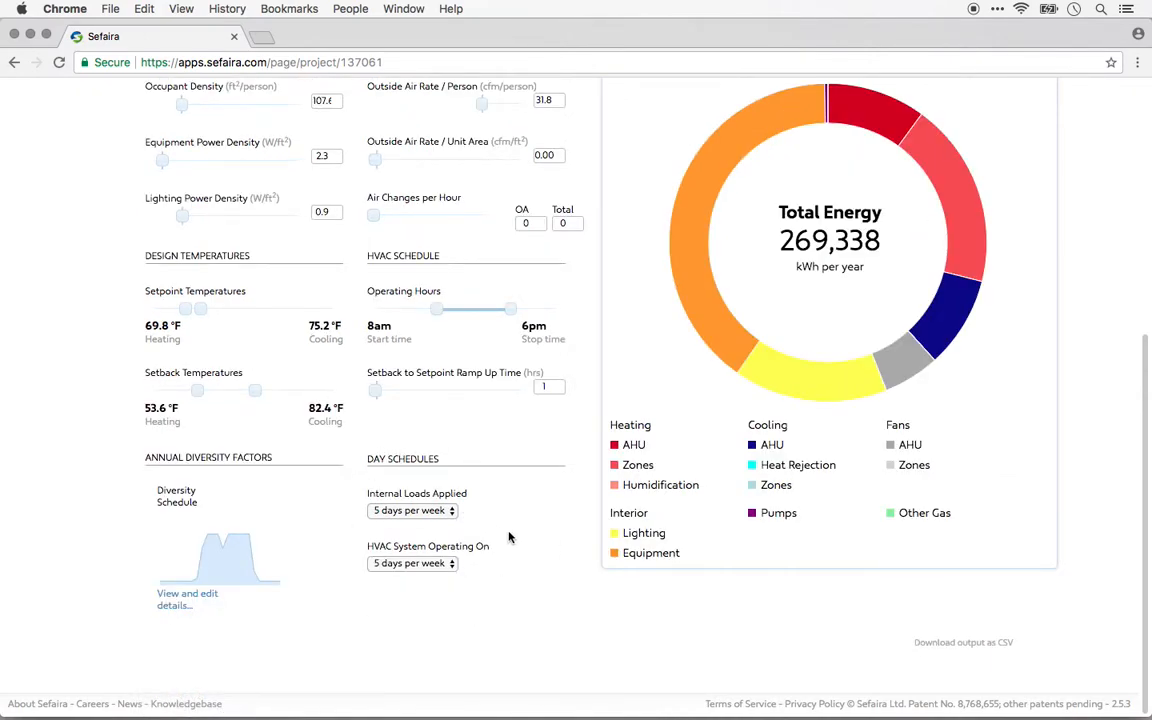
Set the Equipment Power Density to 1 W/ft² and the Lighting Power Density to 0.5 W/ft².
scroll(508, 537, "up", 3)
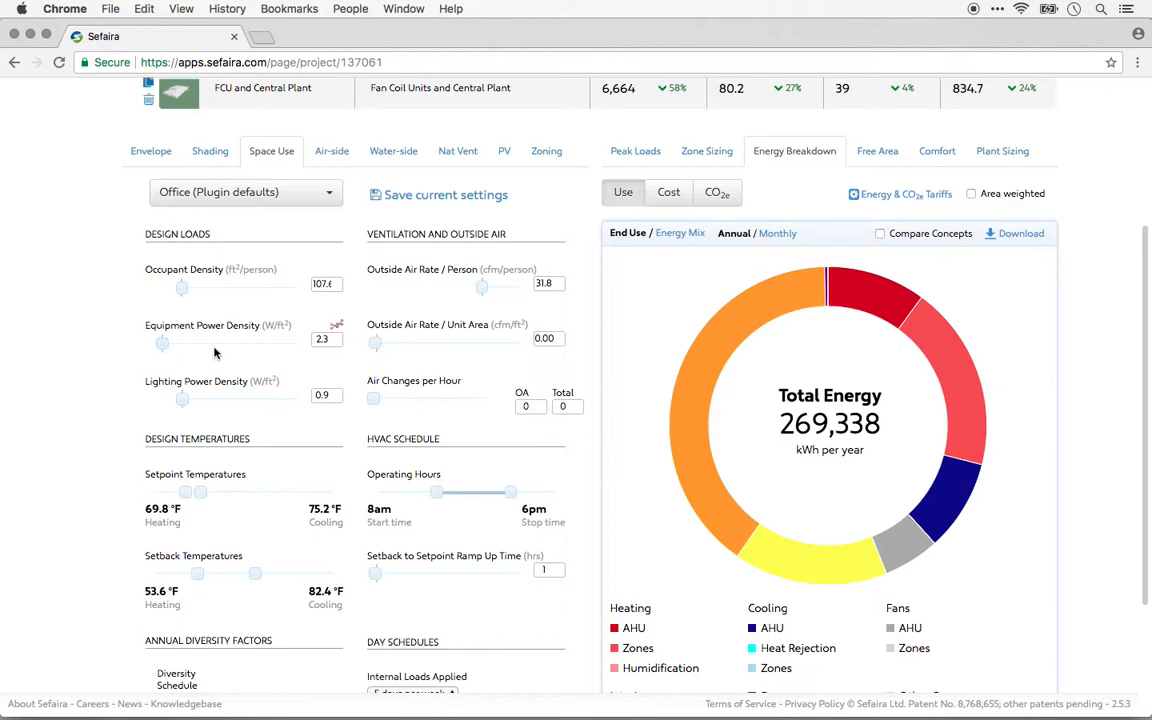
left_click_drag(331, 339, 312, 343)
type("1")
left_click(324, 395)
type("0.5")
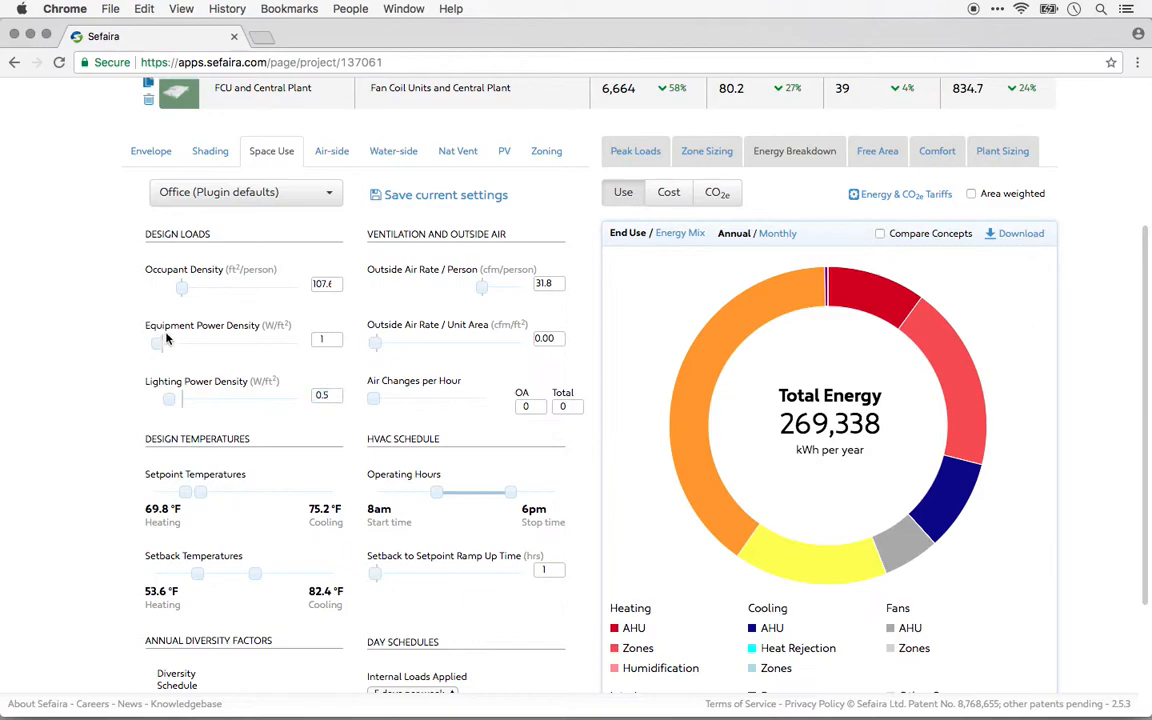
Save the current space use settings as a template named "Efficient Office".
left_click(437, 197)
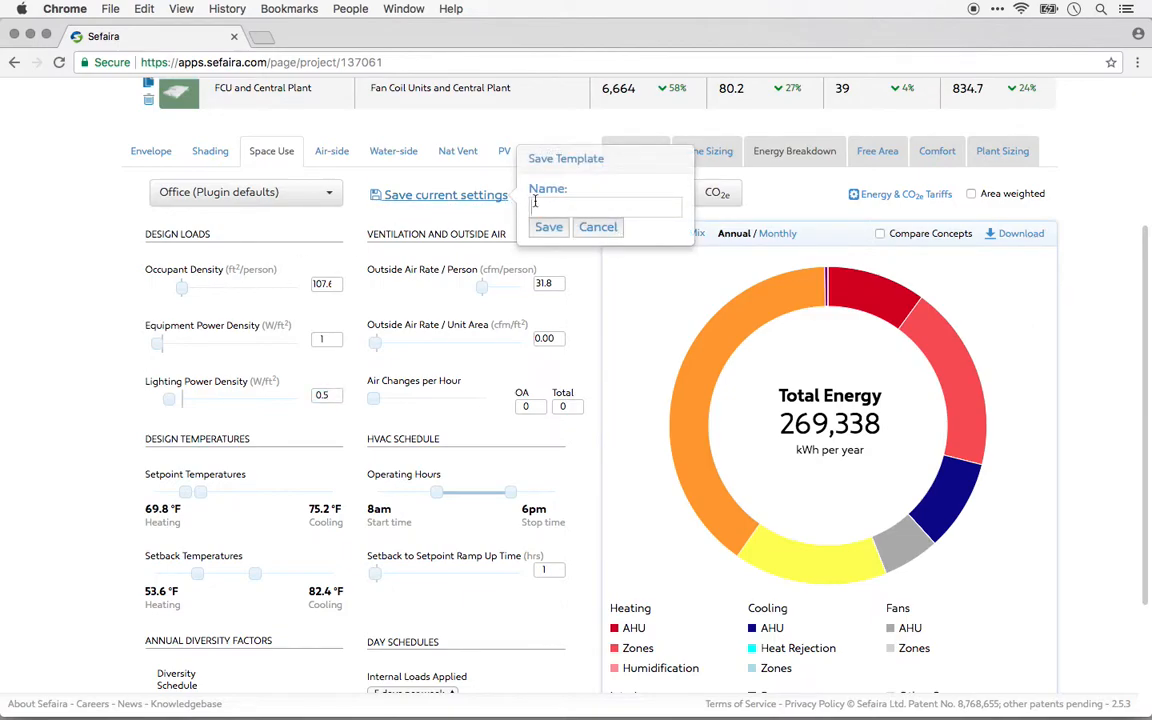
type("Efficient Office")
left_click(548, 229)
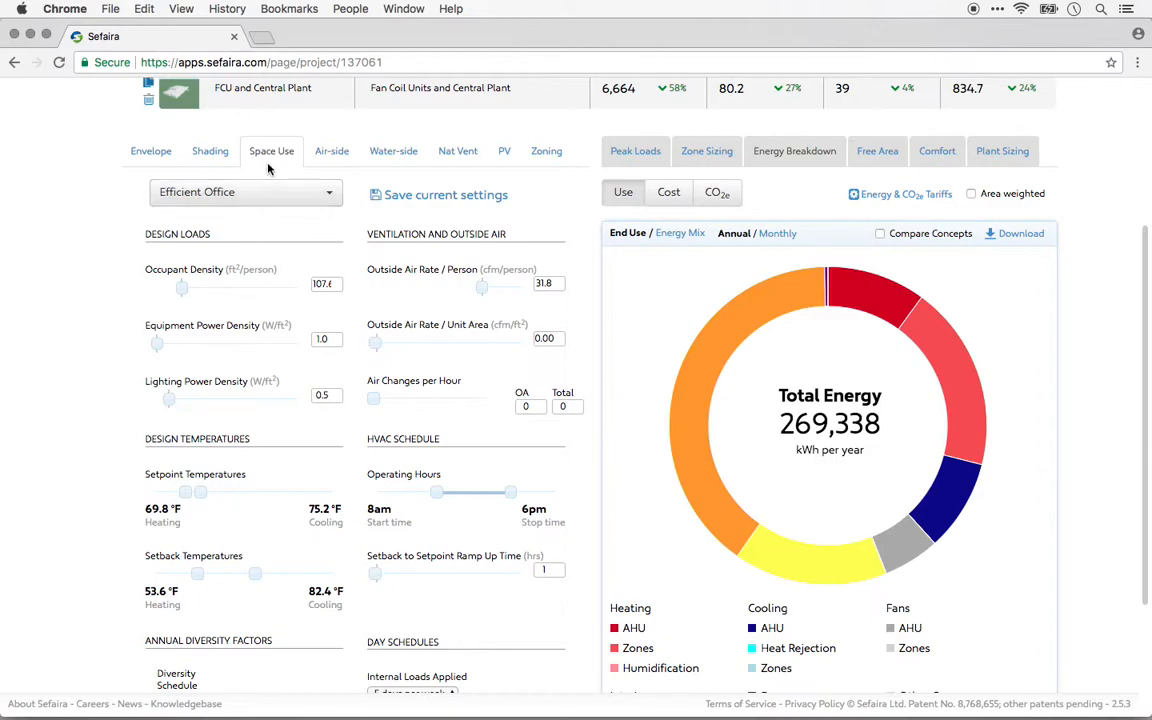
Examine the Floor 1 zoning plan and its space use assignments, selecting zone P02 briefly and clearing the selection.
left_click(543, 152)
scroll(87, 265, "down", 1)
scroll(87, 267, "down", 2)
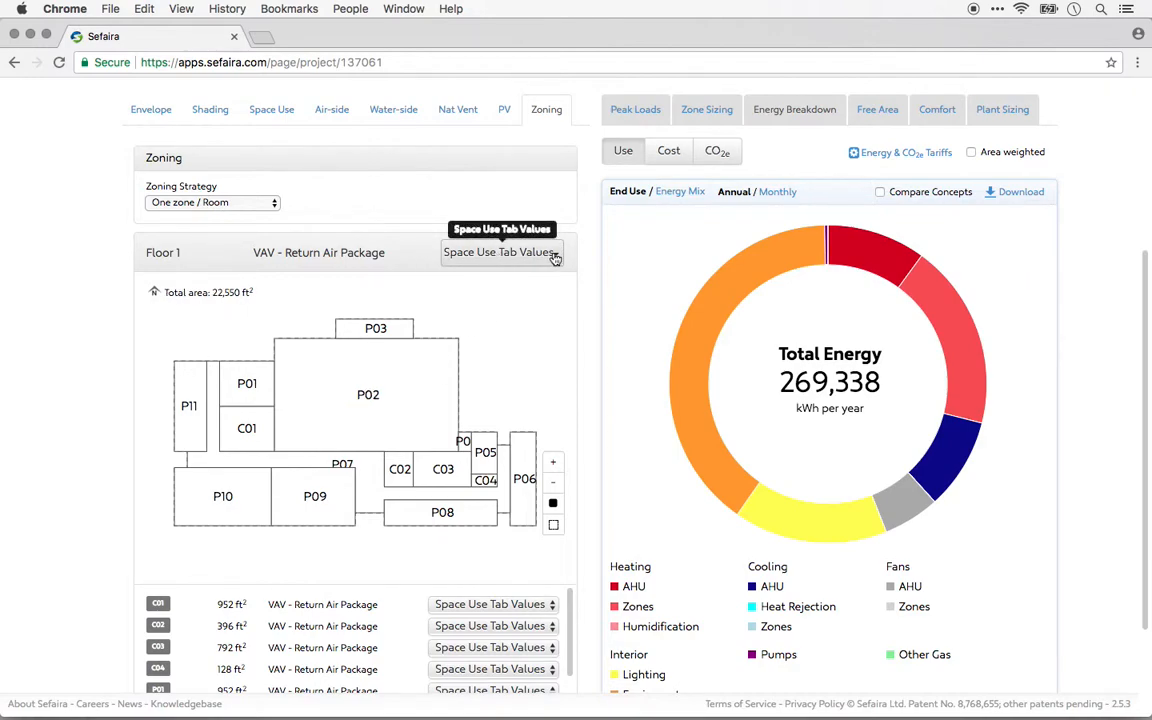
left_click(406, 424)
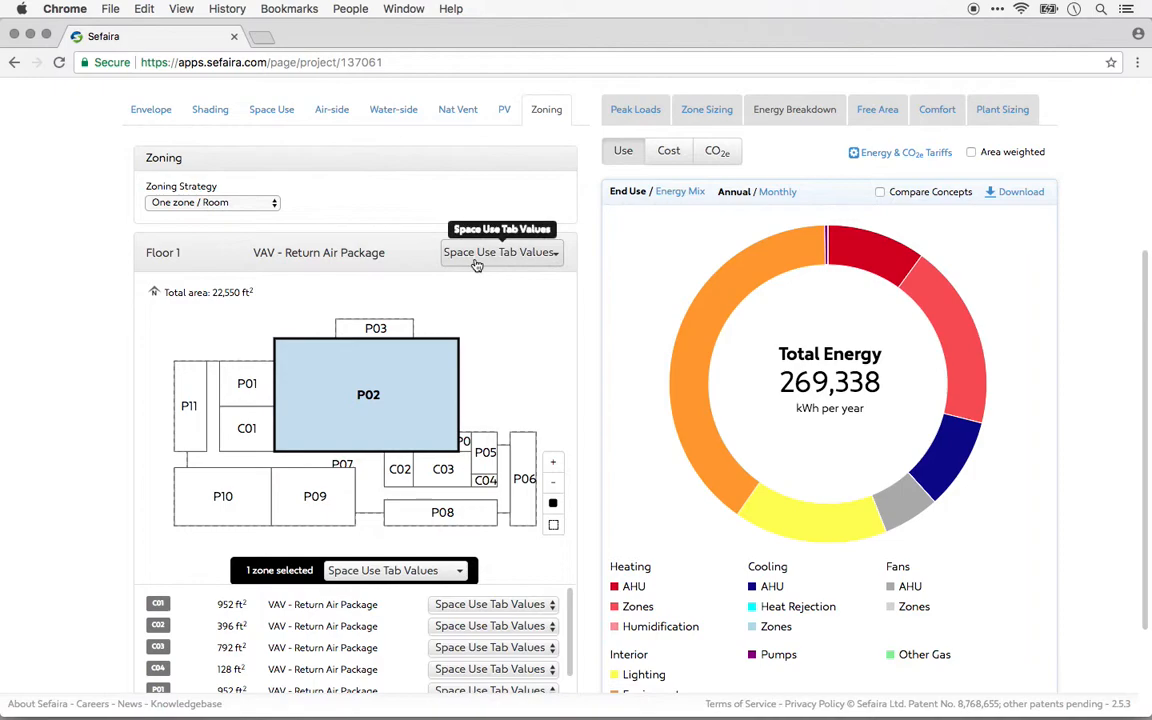
left_click(498, 319)
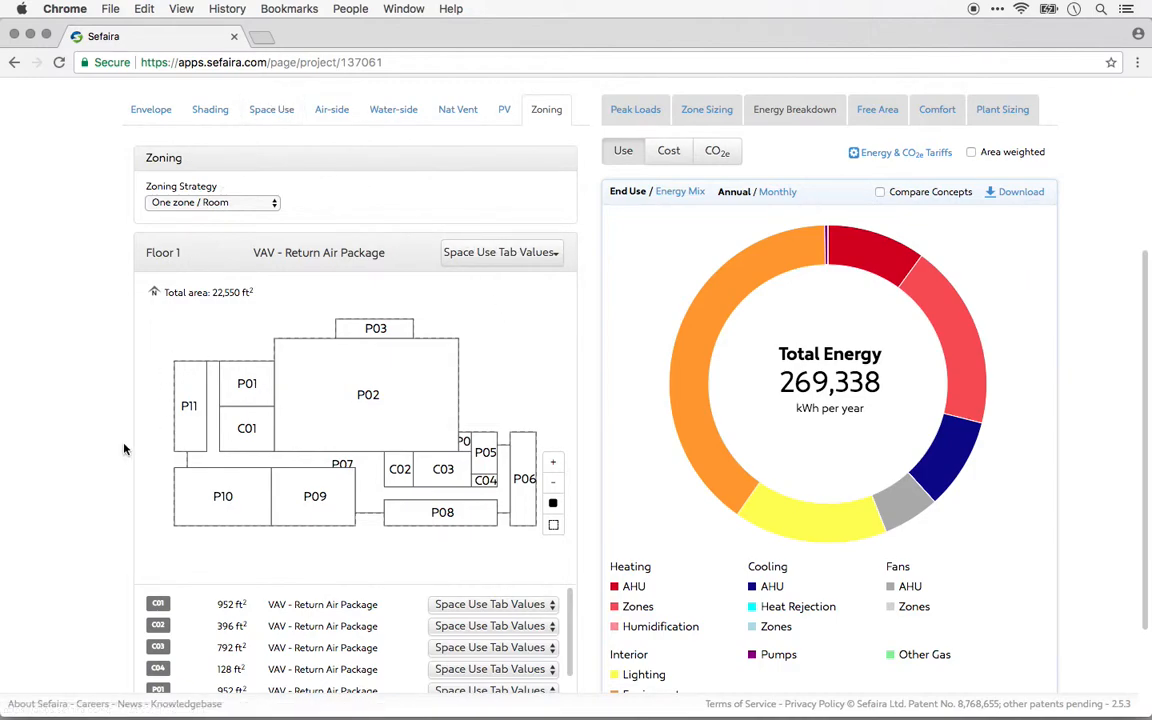
Try assigning the Commercial Kitchen space use template to zone C03 on Floor 1, then clear the zone selection.
scroll(124, 449, "down", 1)
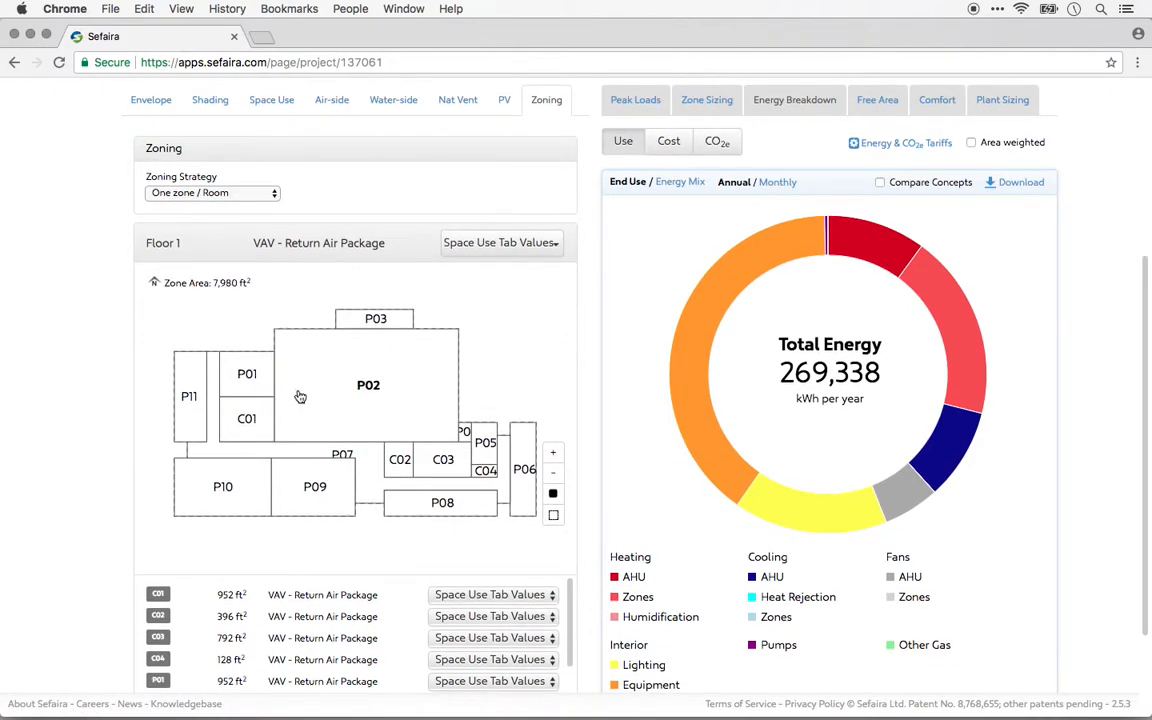
left_click(450, 462)
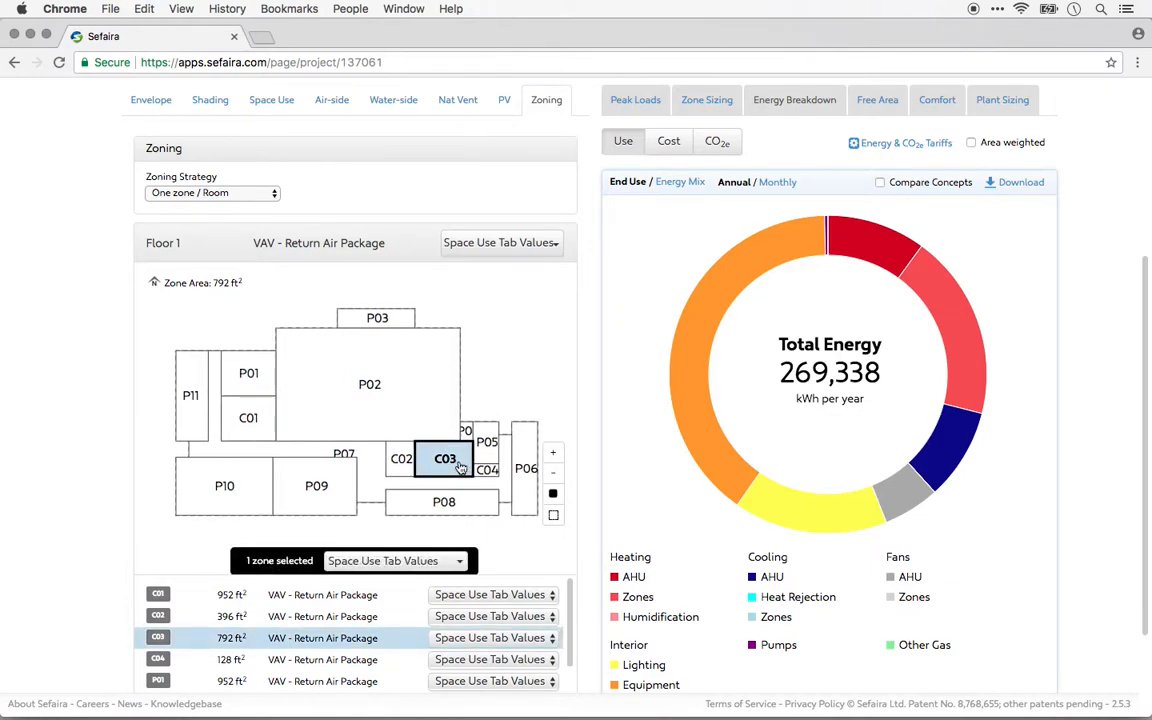
left_click(440, 563)
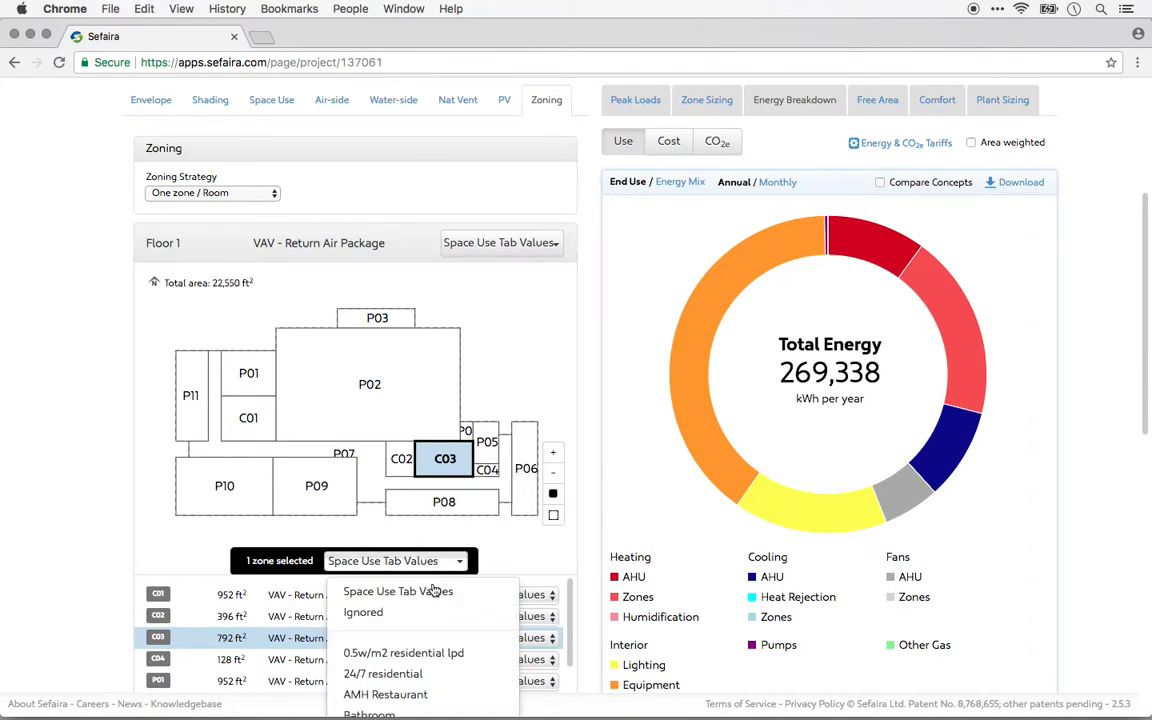
scroll(417, 620, "down", 1)
scroll(417, 623, "down", 1)
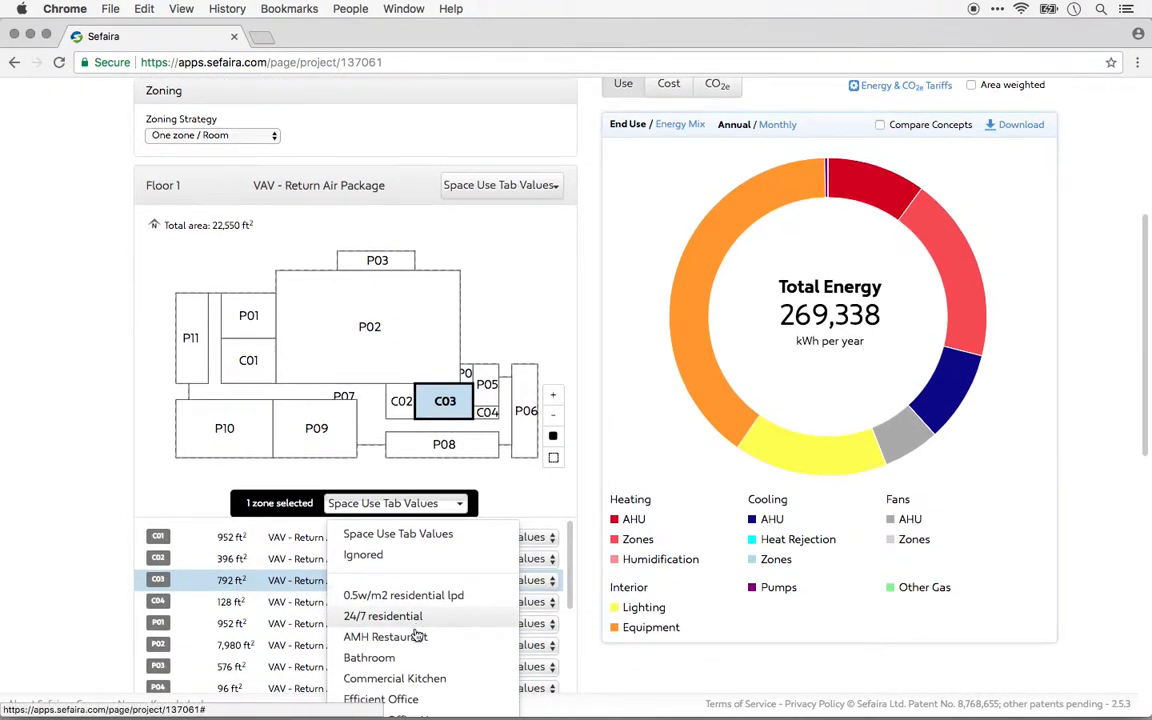
left_click(428, 678)
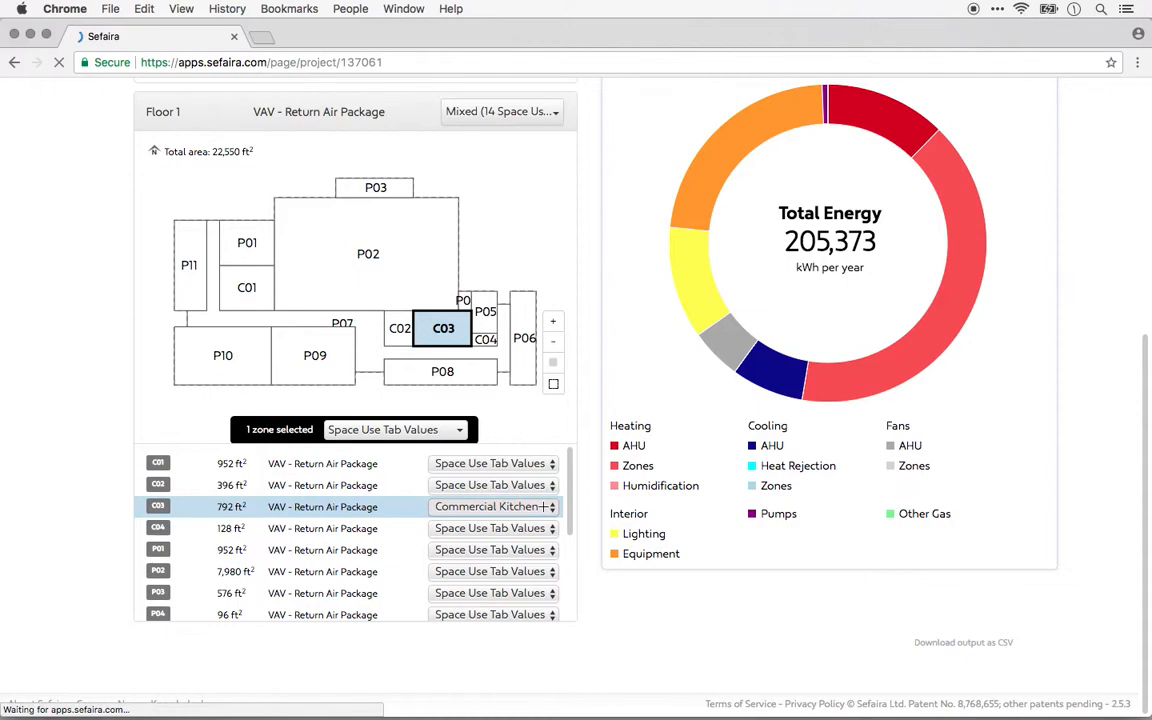
left_click(455, 492)
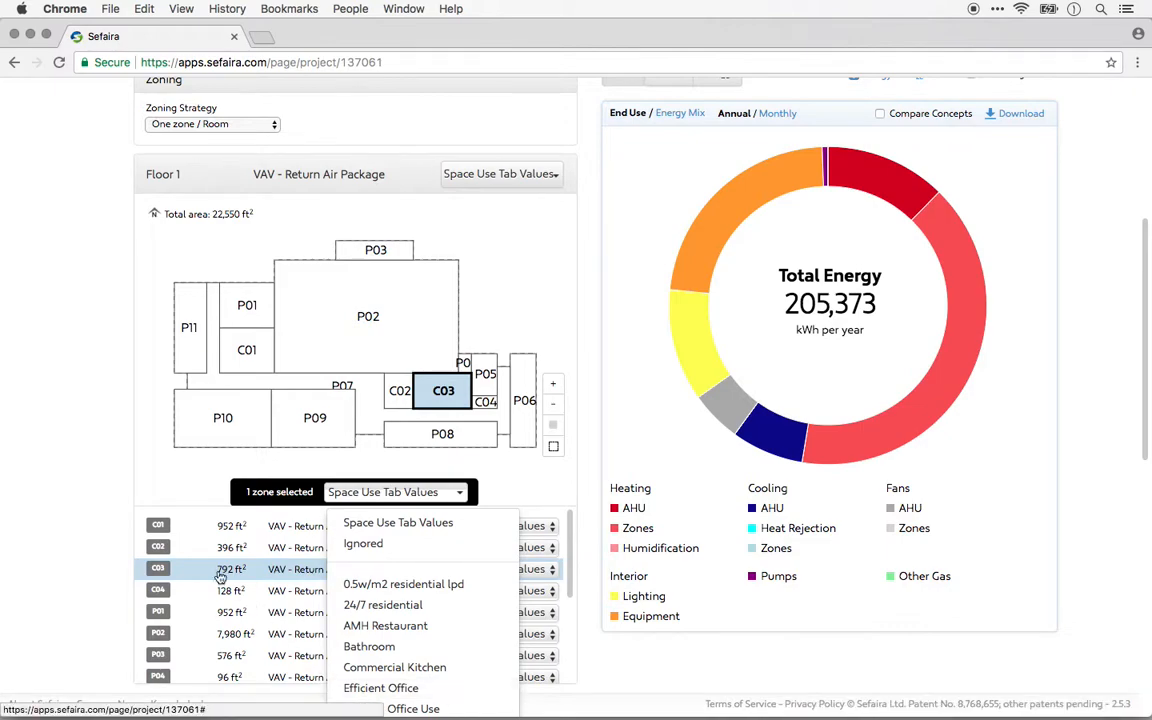
left_click(79, 541)
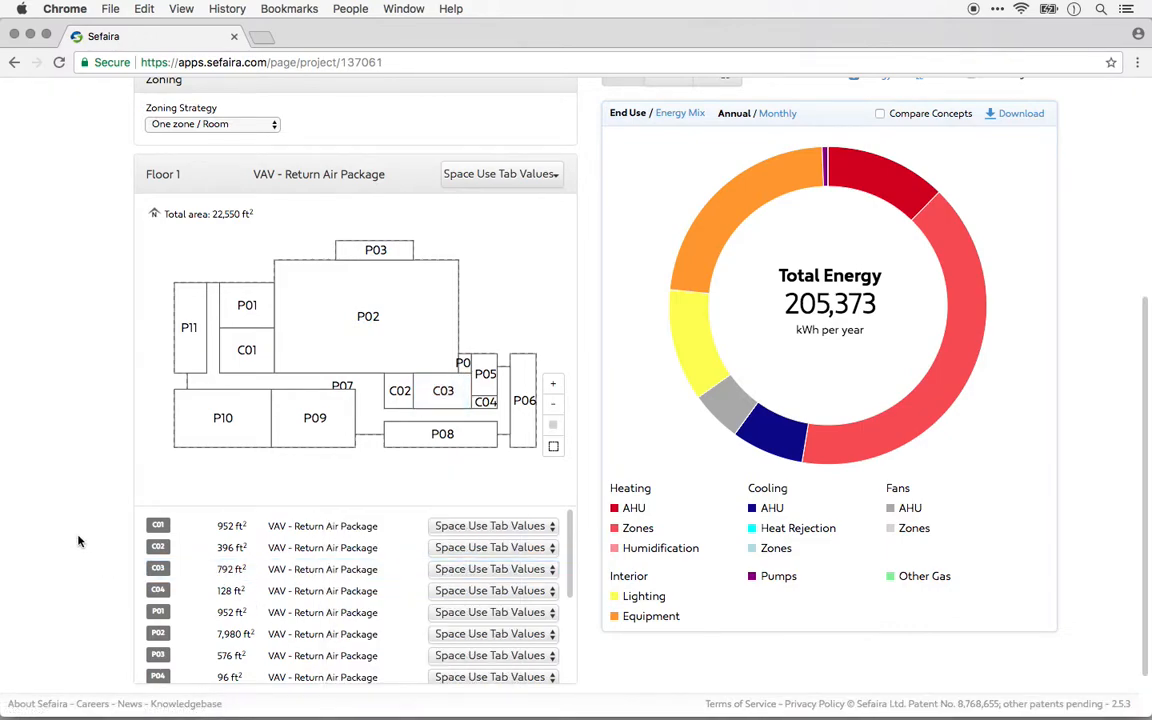
Review the Space Use settings that zones inherit as Space Use Tab Values, and return to the Floor 1 zoning plan.
scroll(79, 541, "up", 2)
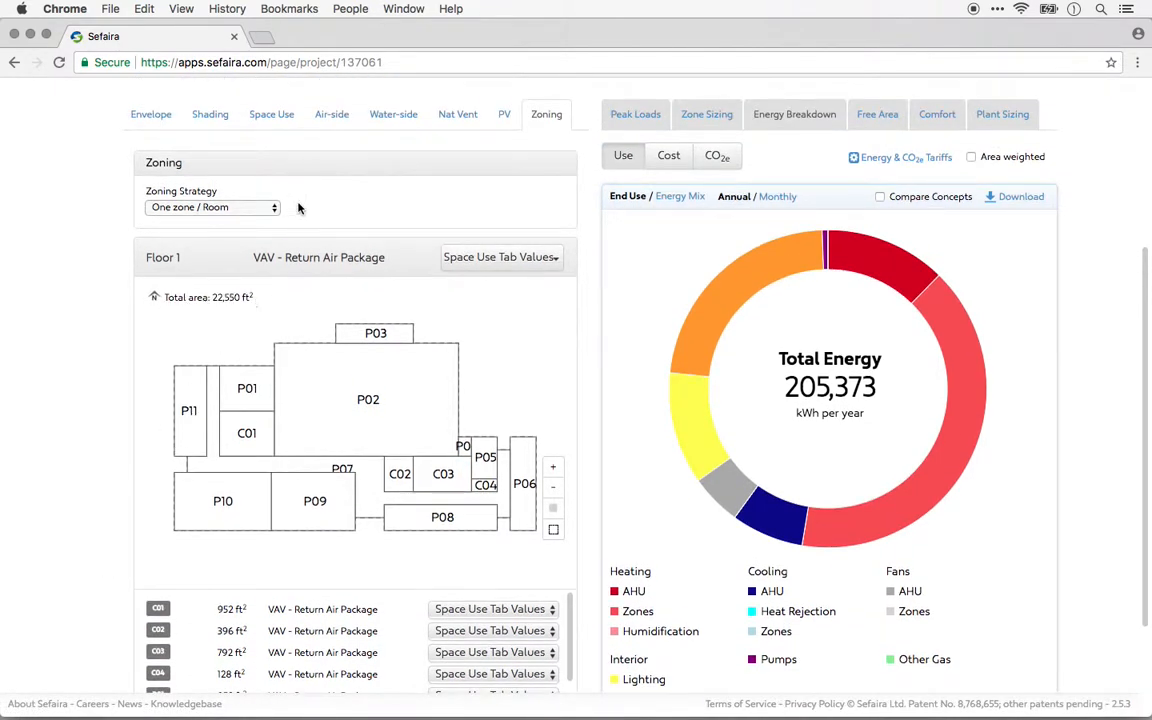
left_click(271, 118)
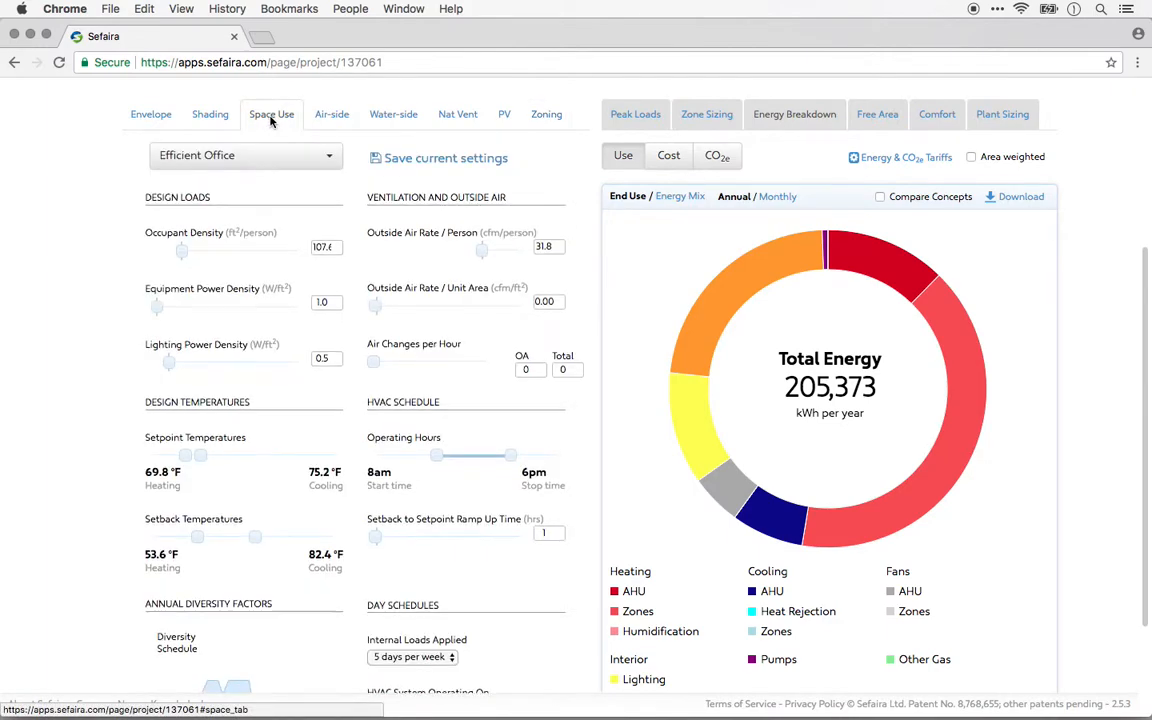
left_click(546, 115)
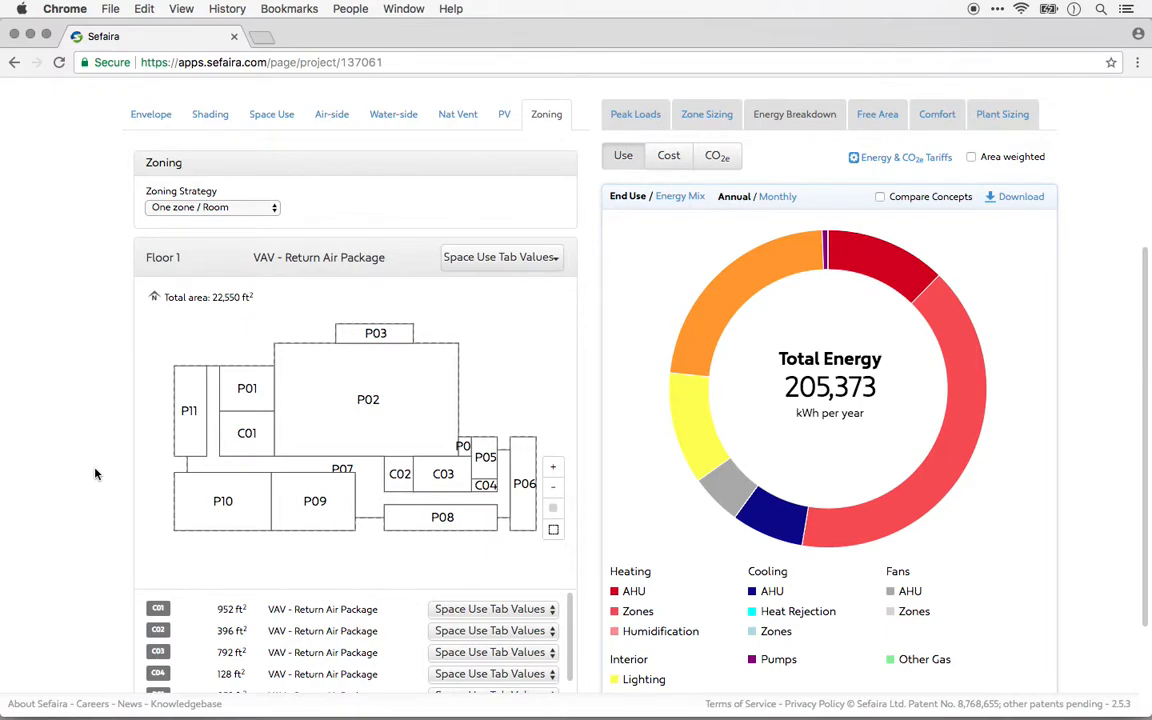
scroll(95, 474, "up", 1)
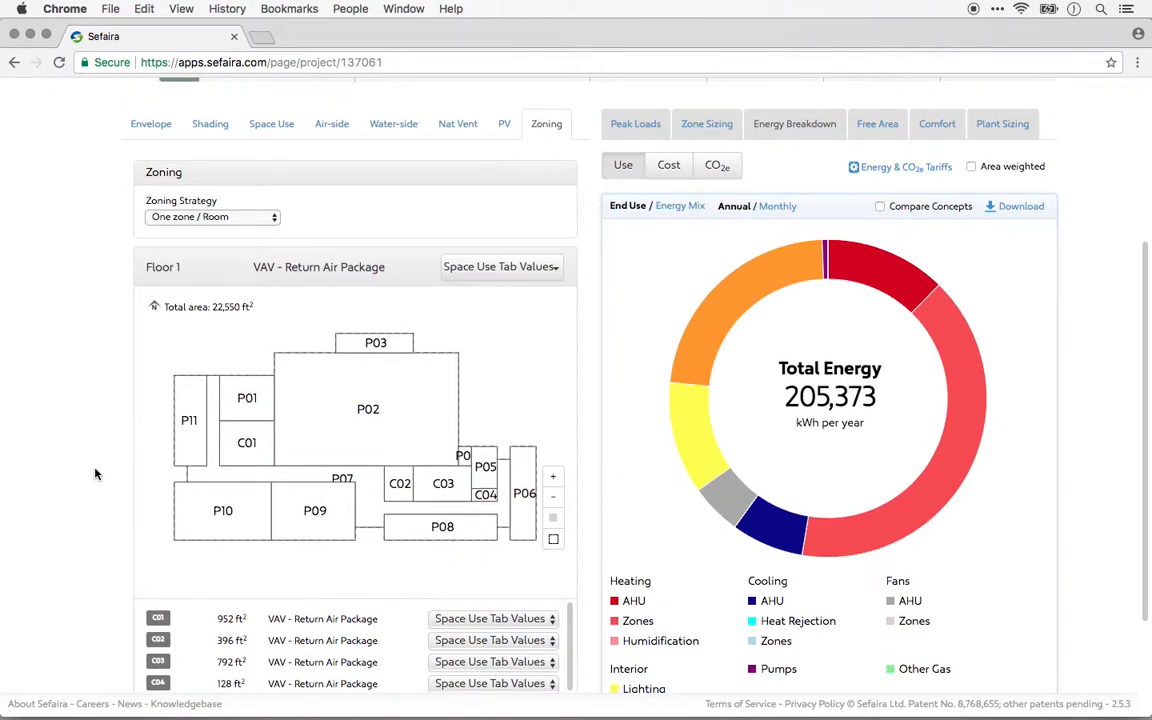
scroll(95, 474, "up", 1)
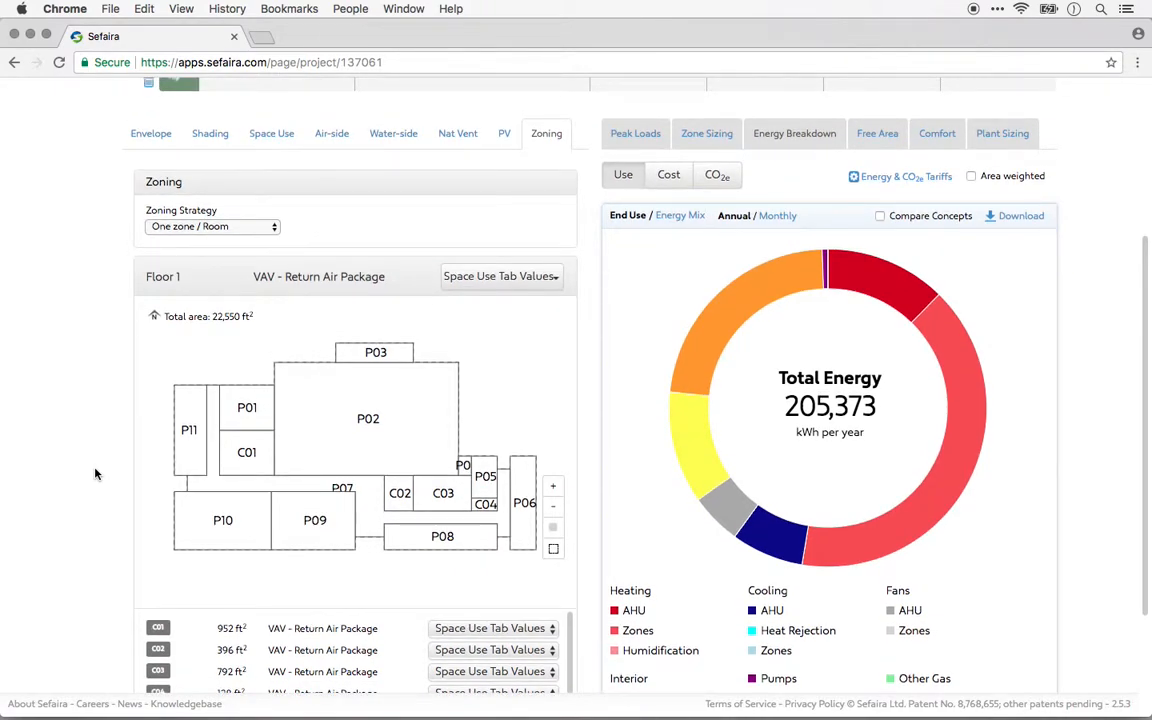